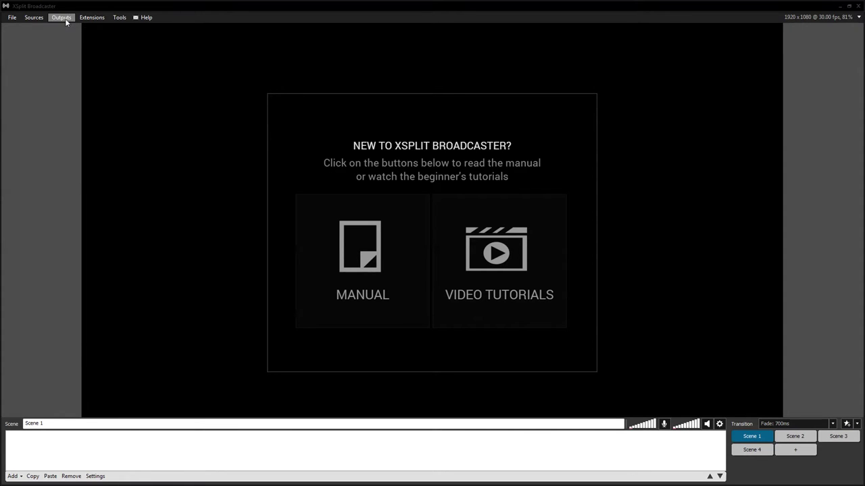
{"action": "left_click", "coordinate": [42, 20]}
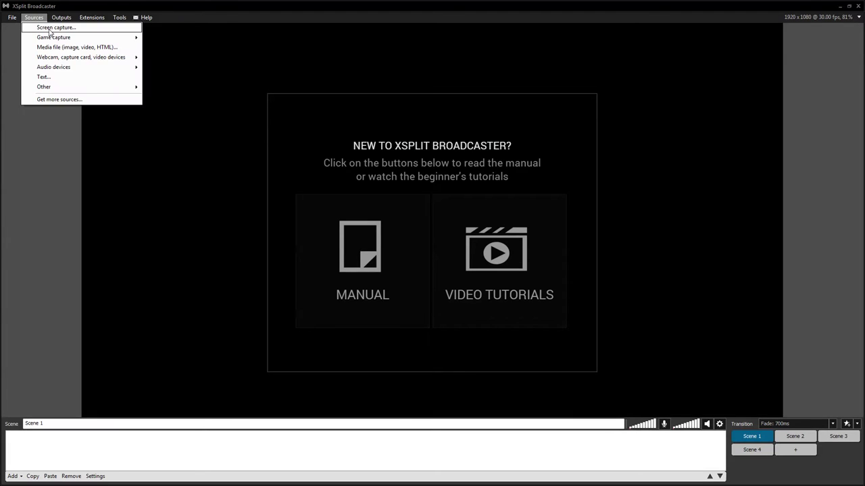
{"action": "mouse_move", "coordinate": [55, 41]}
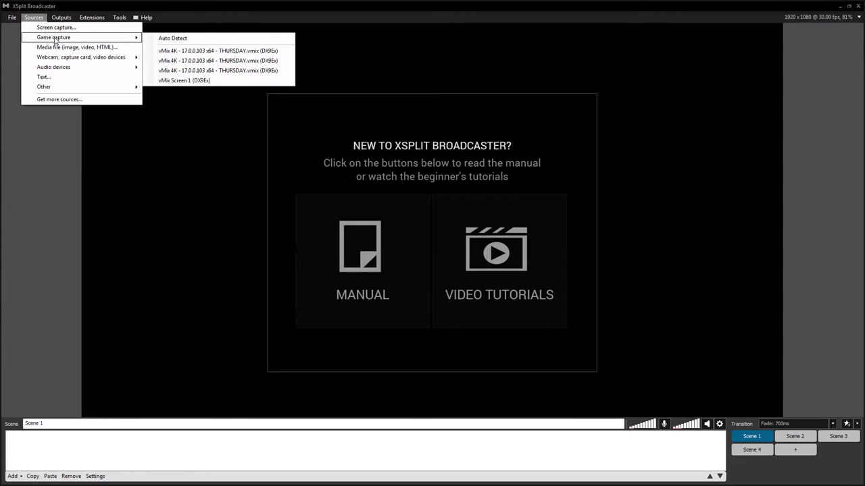
{"action": "left_click", "coordinate": [76, 47]}
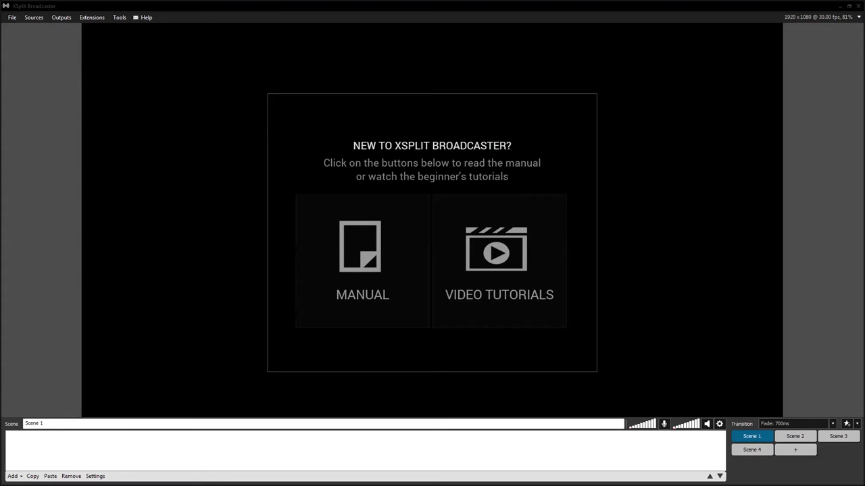
Step: Add the PTZOpticsCamera video device as a source and enlarge it to fill the whole Scene 1 canvas
{"action": "left_click", "coordinate": [39, 19]}
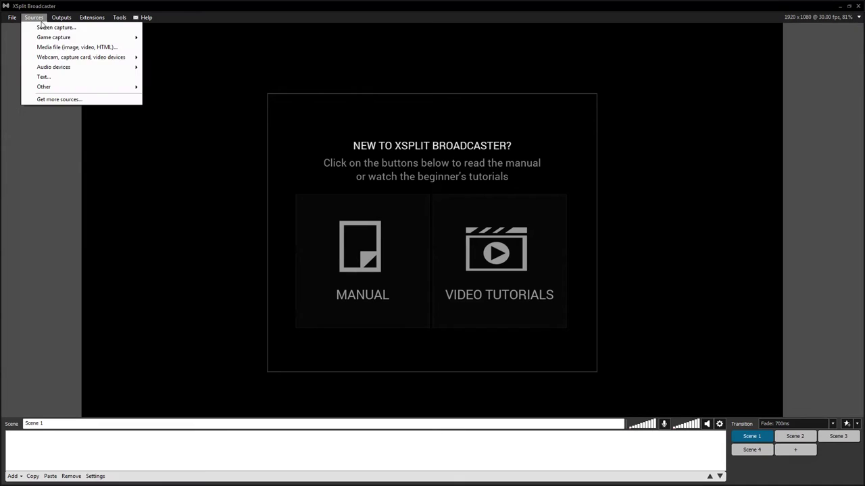
{"action": "mouse_move", "coordinate": [63, 39]}
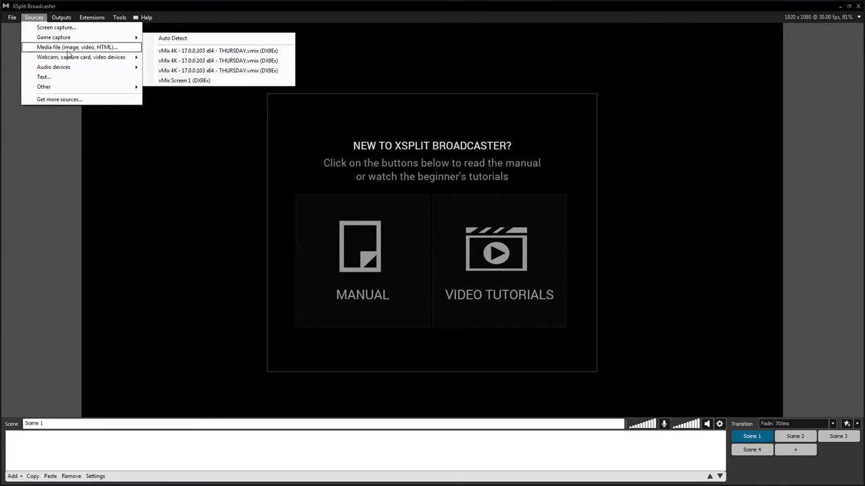
{"action": "mouse_move", "coordinate": [69, 58]}
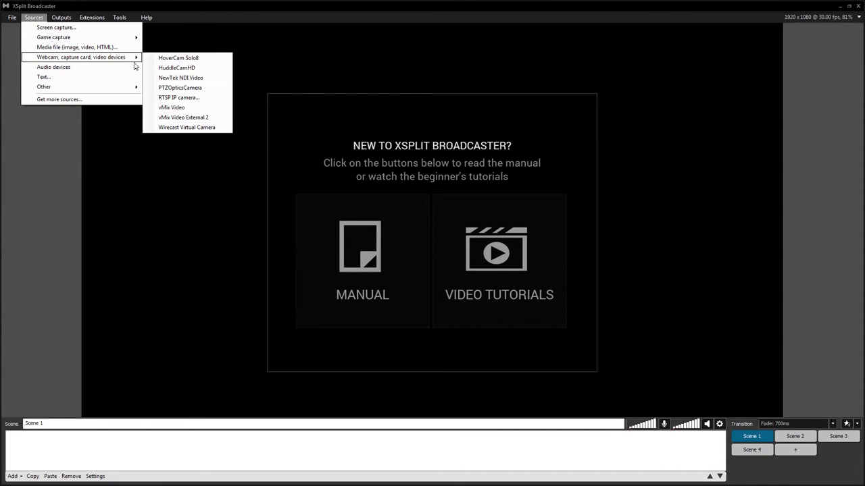
{"action": "left_click", "coordinate": [181, 86]}
{"action": "left_click", "coordinate": [430, 221]}
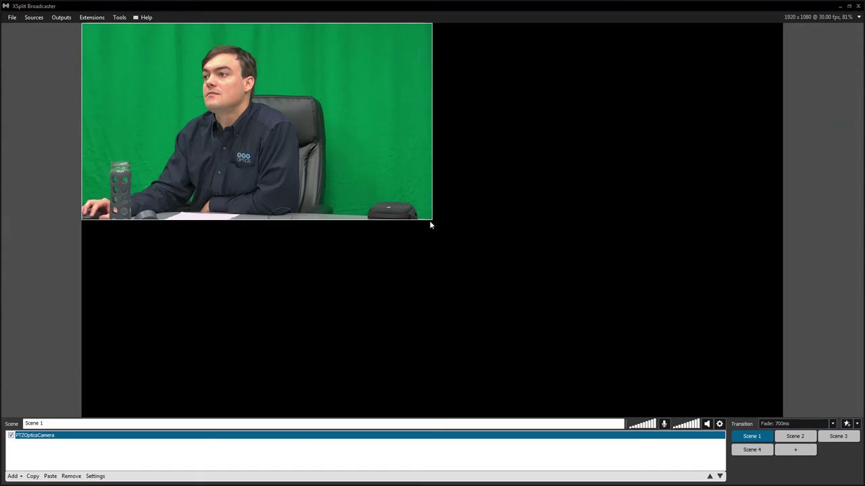
{"action": "left_click_drag", "start_coordinate": [433, 219], "coordinate": [782, 417]}
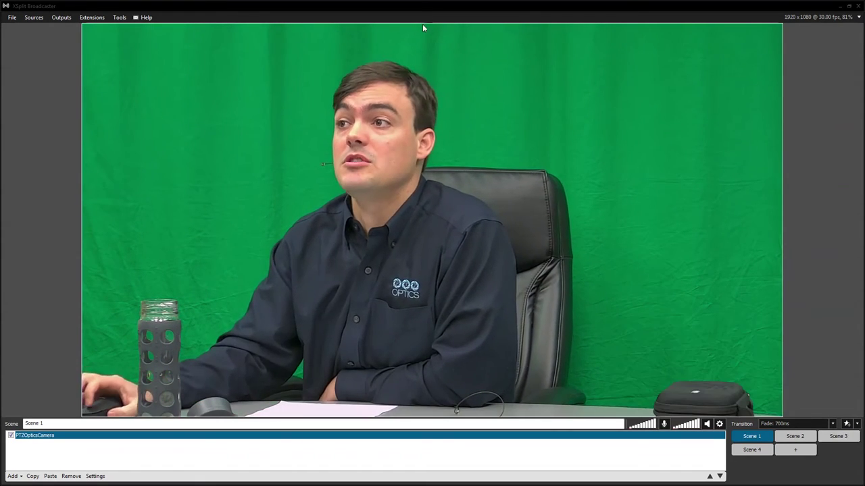
Step: Add the Desert picture from the Sample Pictures folder to Scene 1 as a media file source
{"action": "right_click", "coordinate": [254, 78]}
{"action": "left_click", "coordinate": [44, 26]}
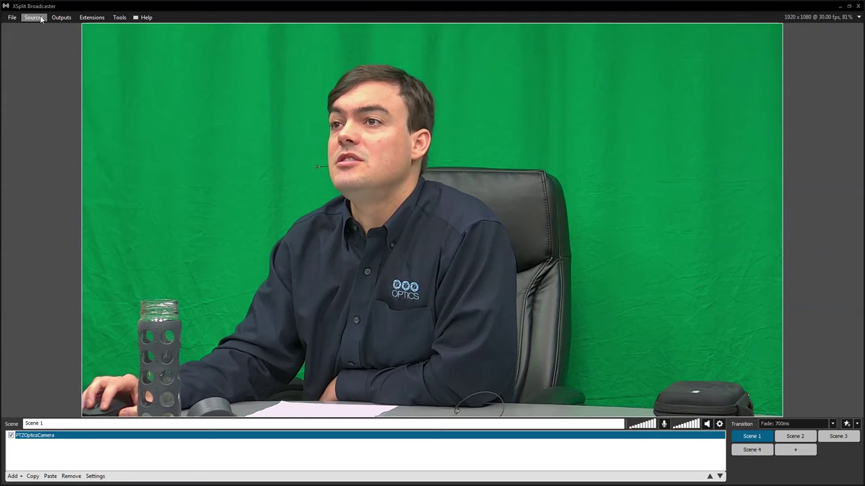
{"action": "left_click", "coordinate": [34, 18]}
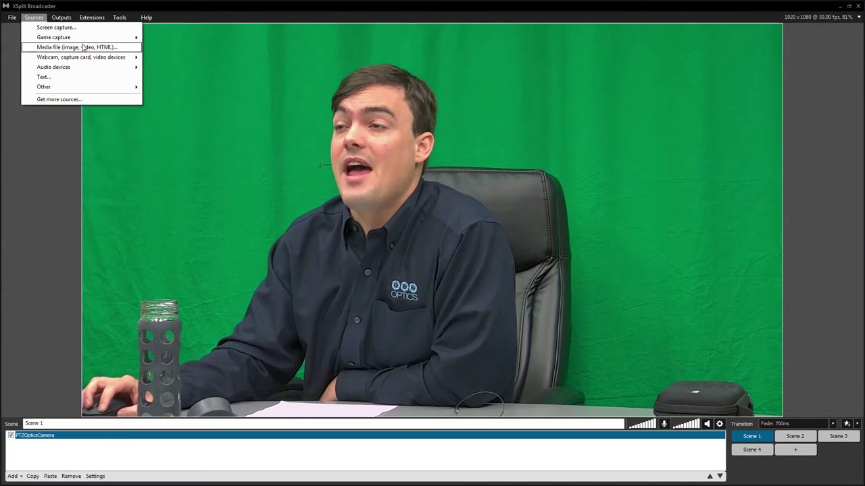
{"action": "mouse_move", "coordinate": [85, 43]}
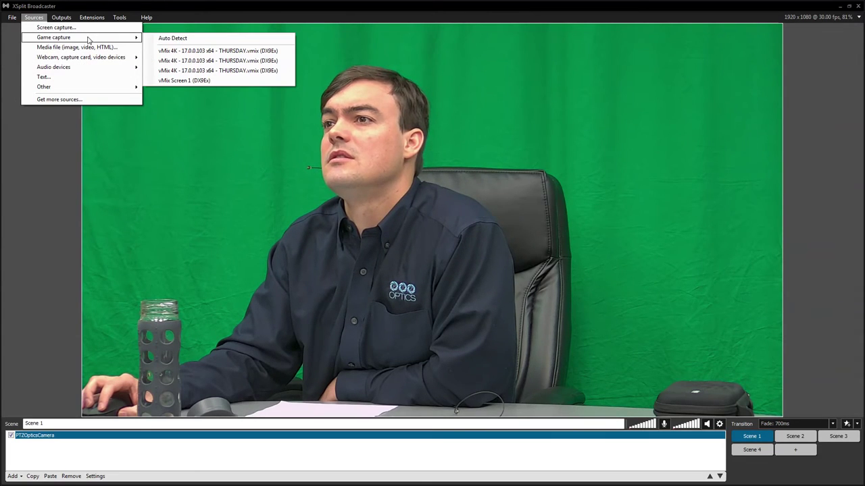
{"action": "left_click", "coordinate": [81, 47]}
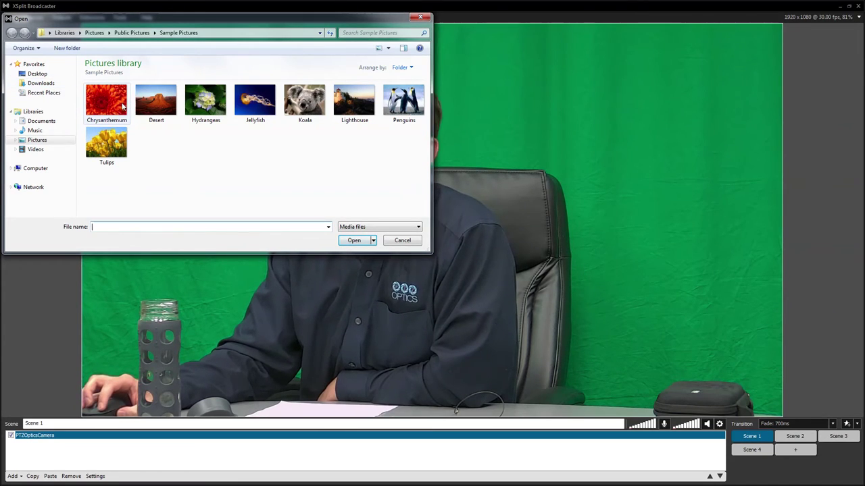
{"action": "left_click", "coordinate": [147, 106]}
{"action": "double_click", "coordinate": [147, 106]}
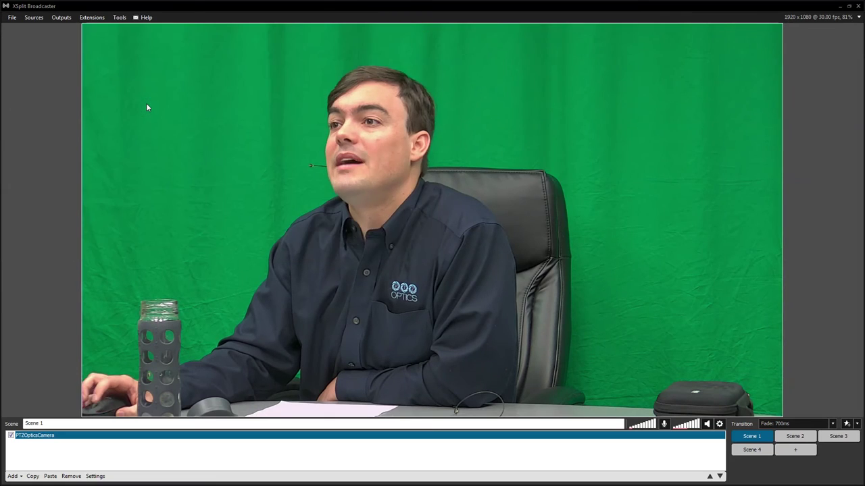
Step: Turn off Keep Aspect Ratio in the layout settings of the Desert.jpg source
{"action": "right_click", "coordinate": [553, 111]}
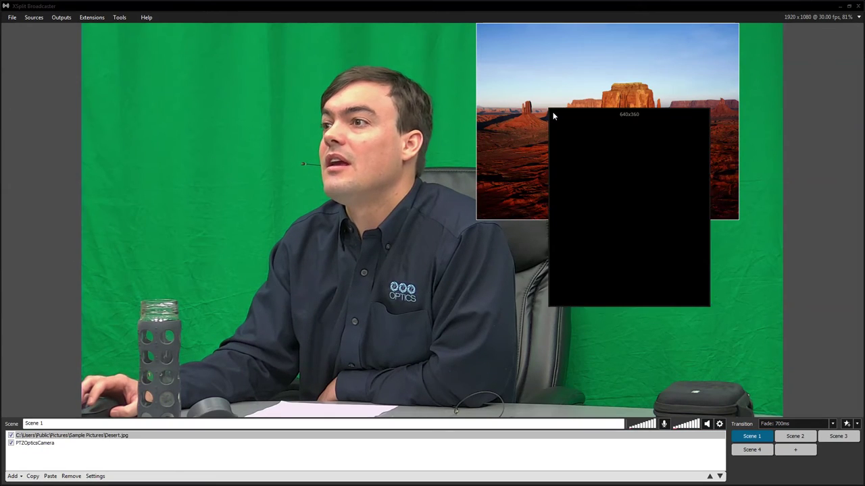
{"action": "left_click", "coordinate": [588, 125]}
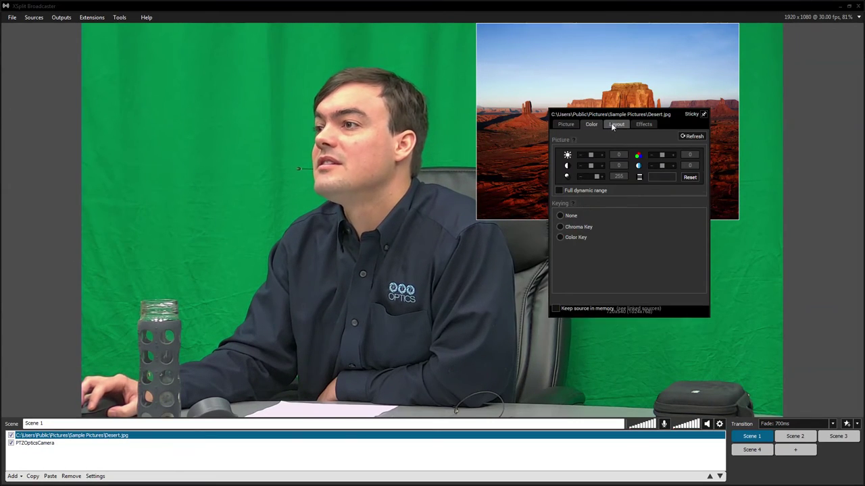
{"action": "left_click", "coordinate": [616, 124]}
{"action": "left_click", "coordinate": [559, 176]}
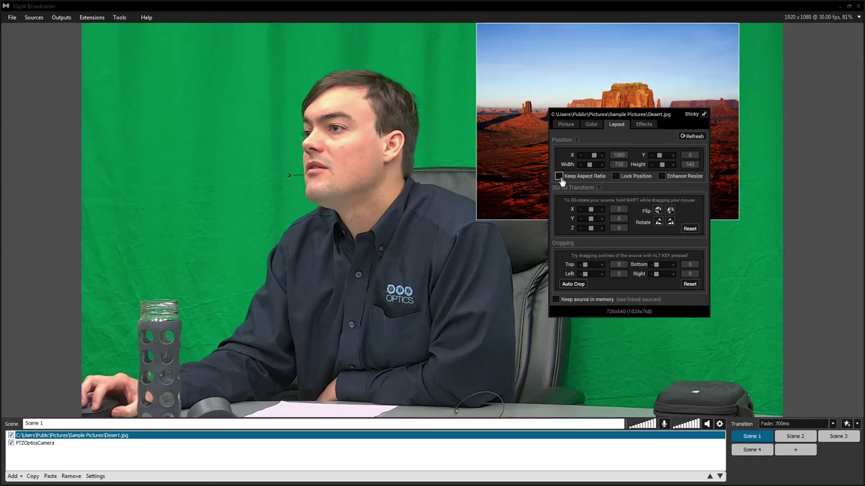
{"action": "left_click", "coordinate": [528, 176]}
Step: Stretch the Desert image to cover the full 1920x1080 canvas and place its layer beneath PTZOpticsCamera
{"action": "left_click_drag", "start_coordinate": [473, 182], "coordinate": [327, 184]}
{"action": "left_click_drag", "start_coordinate": [341, 228], "coordinate": [486, 228]}
{"action": "left_click", "coordinate": [101, 436]}
{"action": "left_click", "coordinate": [490, 212]}
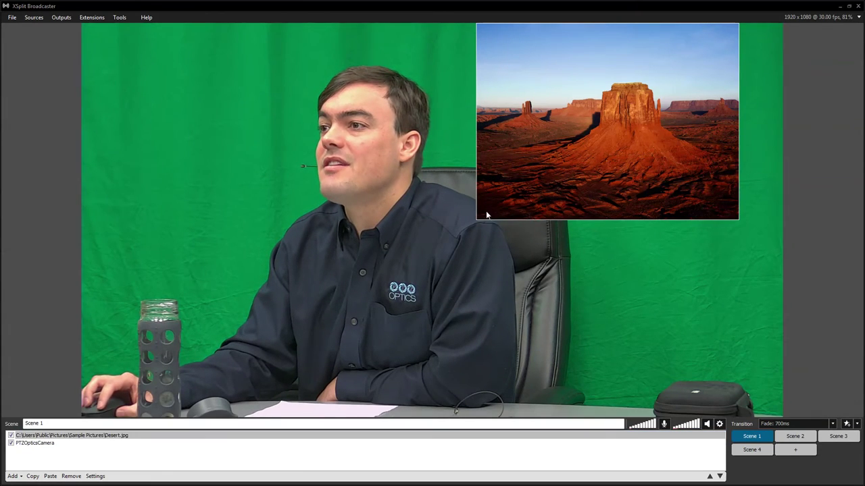
{"action": "left_click_drag", "start_coordinate": [477, 218], "coordinate": [82, 416]}
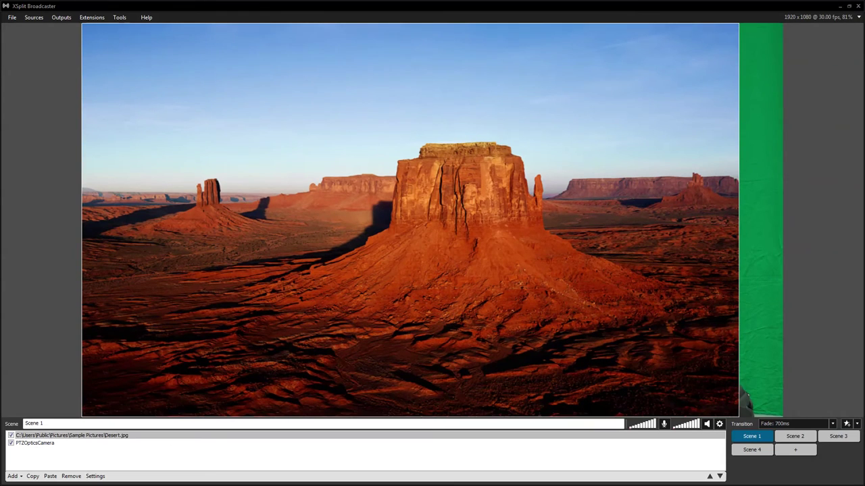
{"action": "left_click_drag", "start_coordinate": [738, 219], "coordinate": [798, 219]}
{"action": "left_click_drag", "start_coordinate": [37, 436], "coordinate": [37, 445]}
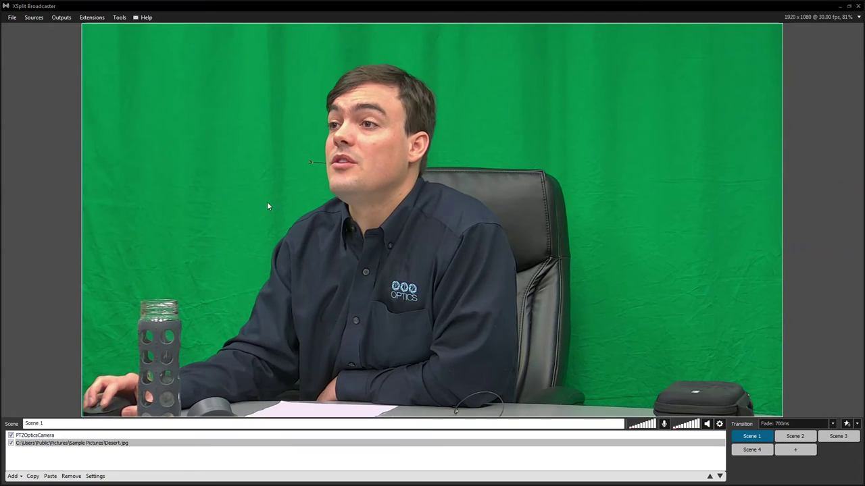
Step: Try a Color Key on the Desert.jpg source by sampling the green backdrop, and set its keying back to None
{"action": "right_click", "coordinate": [267, 183]}
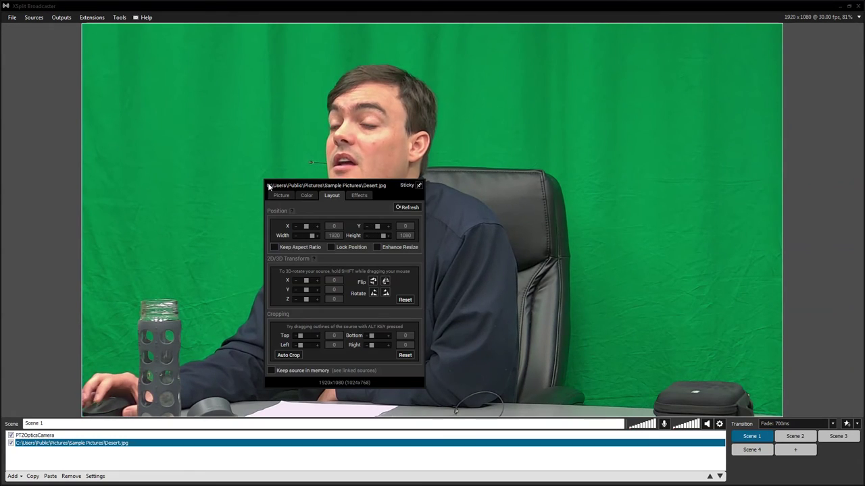
{"action": "left_click", "coordinate": [352, 197]}
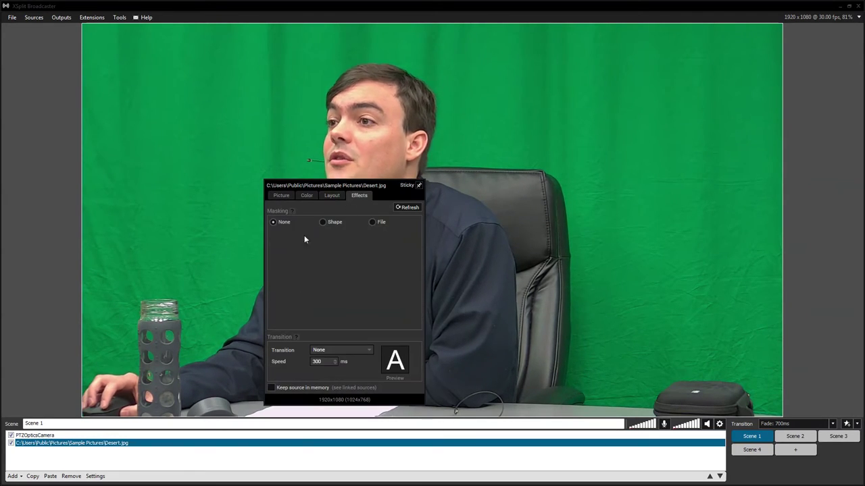
{"action": "left_click", "coordinate": [307, 195]}
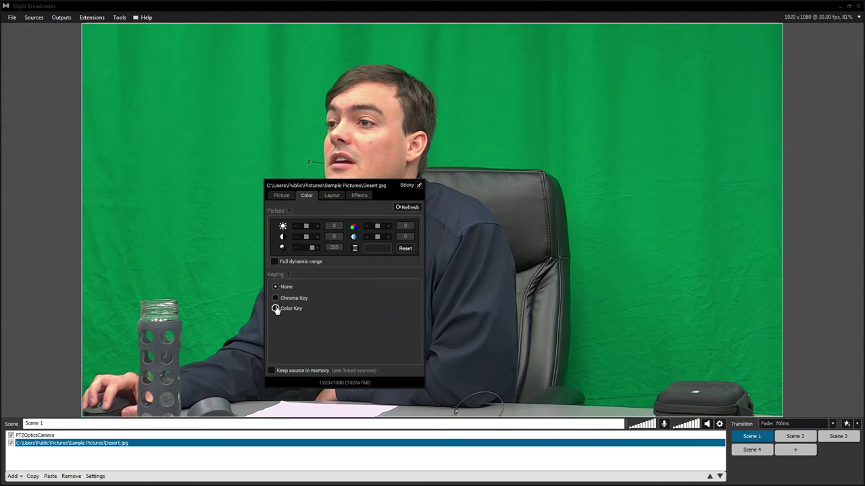
{"action": "left_click", "coordinate": [275, 308]}
{"action": "left_click", "coordinate": [289, 327]}
{"action": "left_click", "coordinate": [177, 135]}
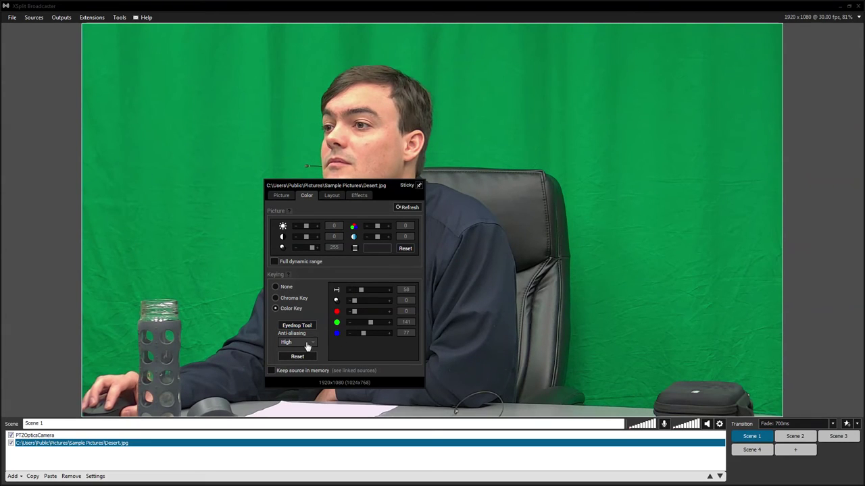
{"action": "left_click", "coordinate": [533, 154]}
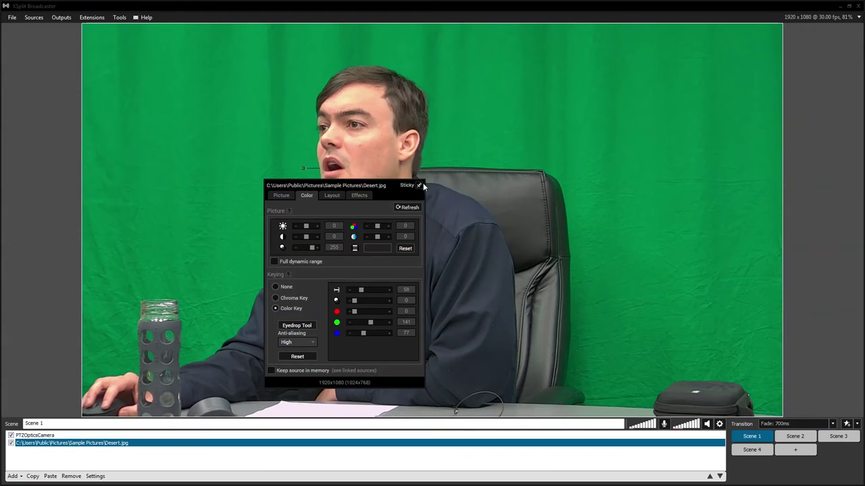
{"action": "left_click", "coordinate": [275, 286]}
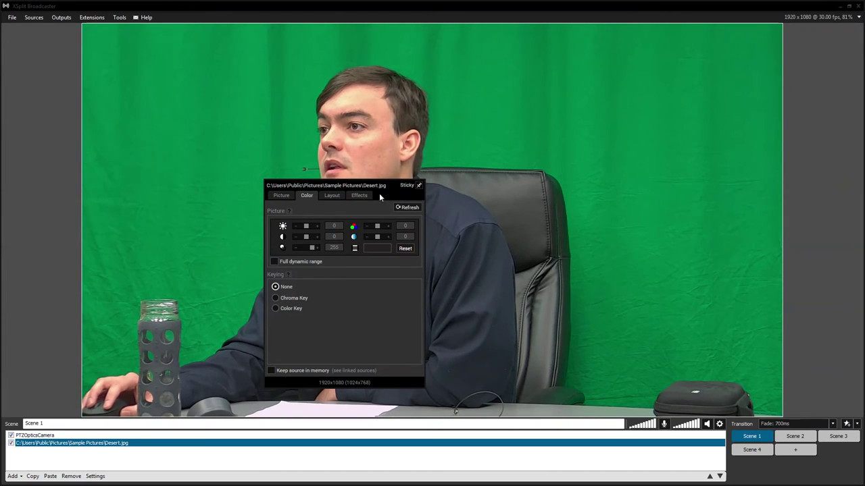
Step: Apply a Color Key to the PTZOpticsCamera source by sampling the green backdrop, and raise the key's range to 62
{"action": "left_click", "coordinate": [69, 437]}
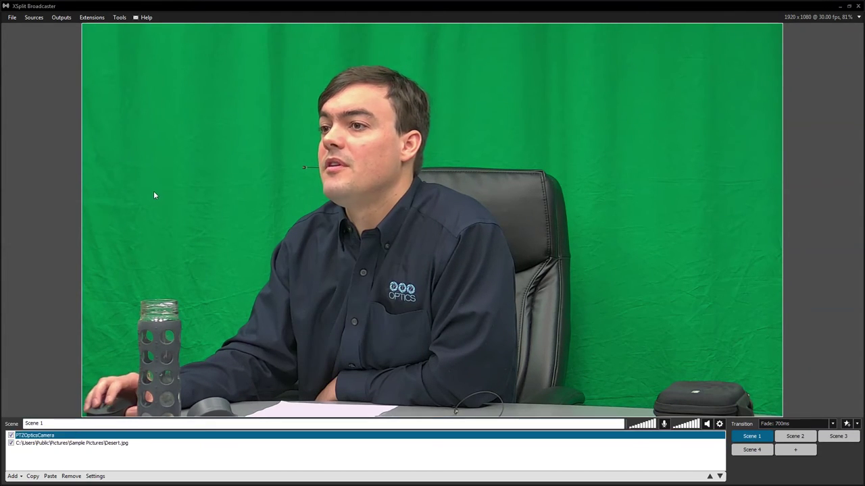
{"action": "right_click", "coordinate": [153, 190]}
{"action": "left_click", "coordinate": [161, 317]}
{"action": "left_click", "coordinate": [184, 333]}
{"action": "left_click", "coordinate": [186, 331]}
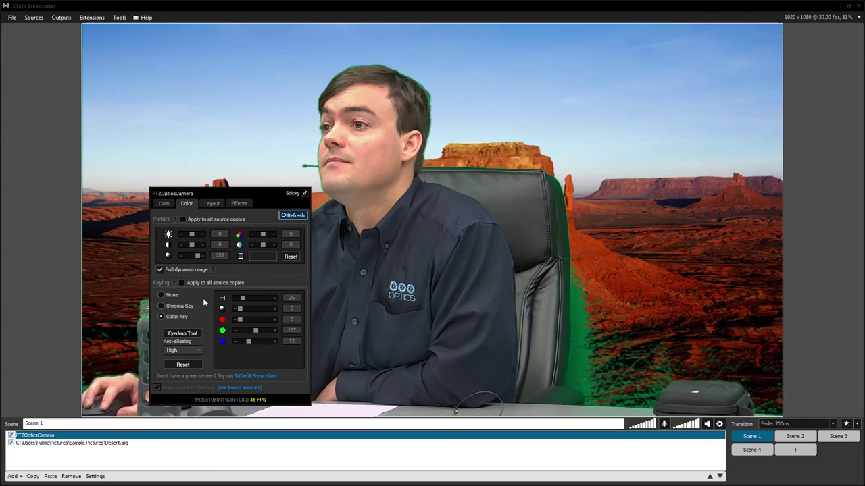
{"action": "left_click_drag", "start_coordinate": [246, 304], "coordinate": [248, 301]}
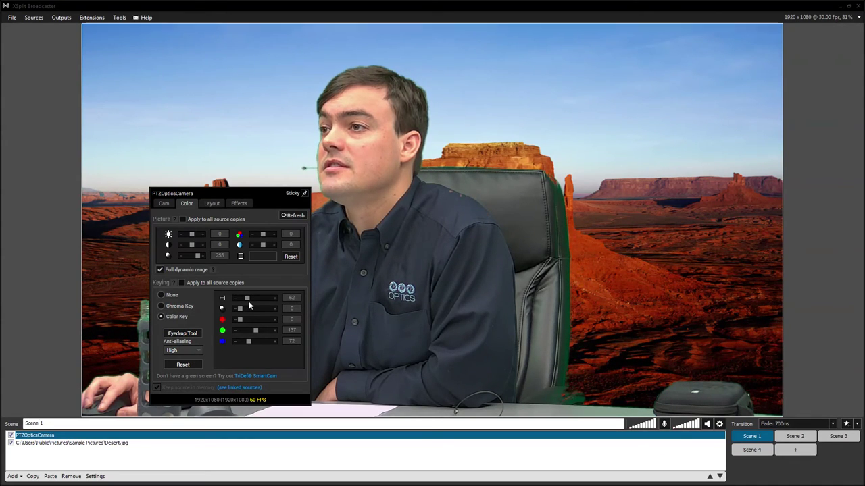
{"action": "left_click", "coordinate": [173, 174]}
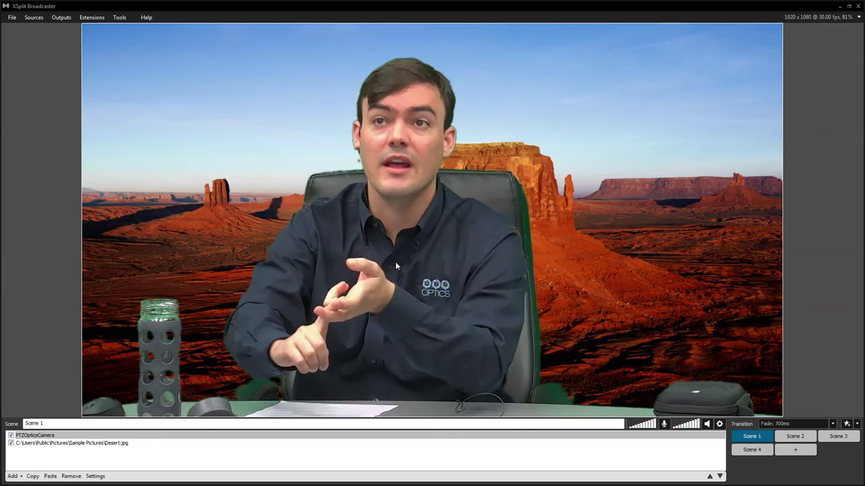
{"action": "left_click", "coordinate": [396, 263]}
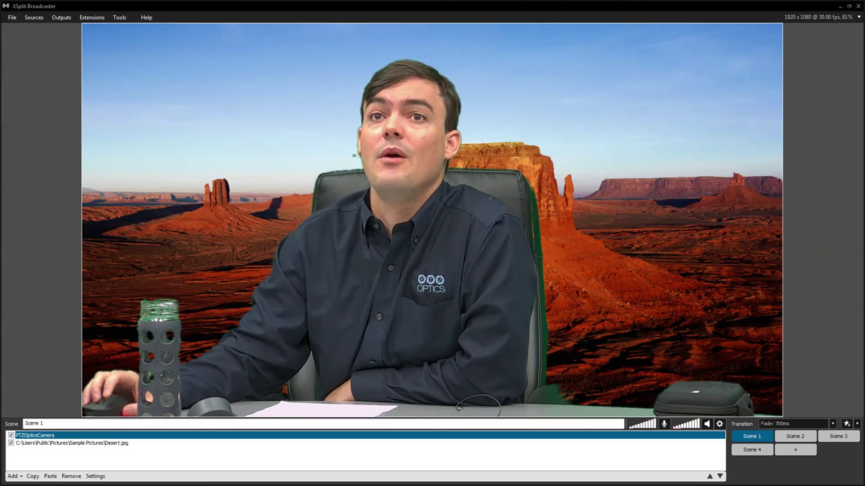
Step: Bring 12X-SDI.png from the file browser into the scene and fit it along the left side of the canvas
{"action": "key", "text": "alt+Tab"}
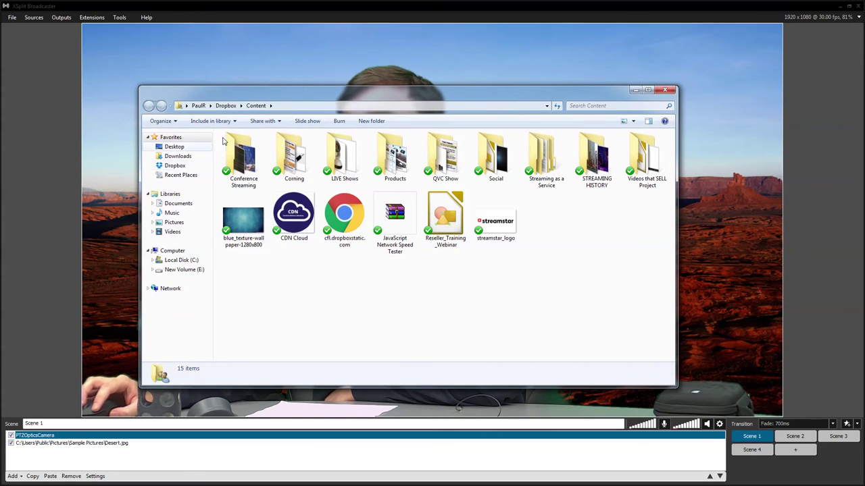
{"action": "left_click_drag", "start_coordinate": [271, 95], "coordinate": [0, 94]}
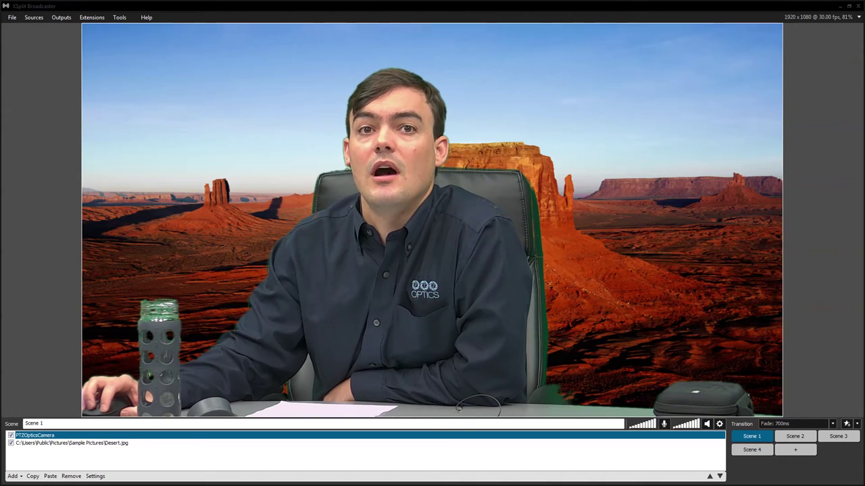
{"action": "left_click_drag", "start_coordinate": [301, 261], "coordinate": [302, 261]}
{"action": "left_click_drag", "start_coordinate": [260, 287], "coordinate": [167, 114]}
{"action": "left_click_drag", "start_coordinate": [225, 242], "coordinate": [248, 279]}
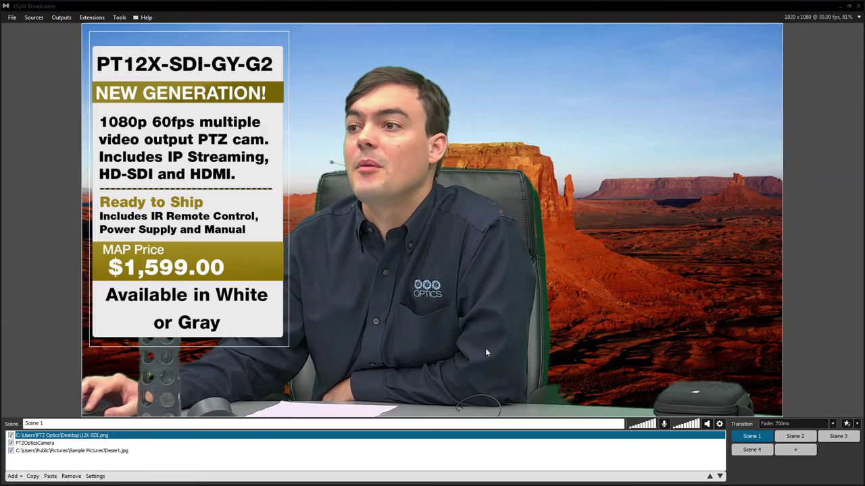
Step: Add PTZ Lower Third.png from the QVC Show folder and position it along the canvas bottom beneath the product panel
{"action": "left_click_drag", "start_coordinate": [570, 397], "coordinate": [219, 387]}
{"action": "left_click_drag", "start_coordinate": [432, 210], "coordinate": [732, 42]}
{"action": "left_click_drag", "start_coordinate": [484, 368], "coordinate": [330, 391]}
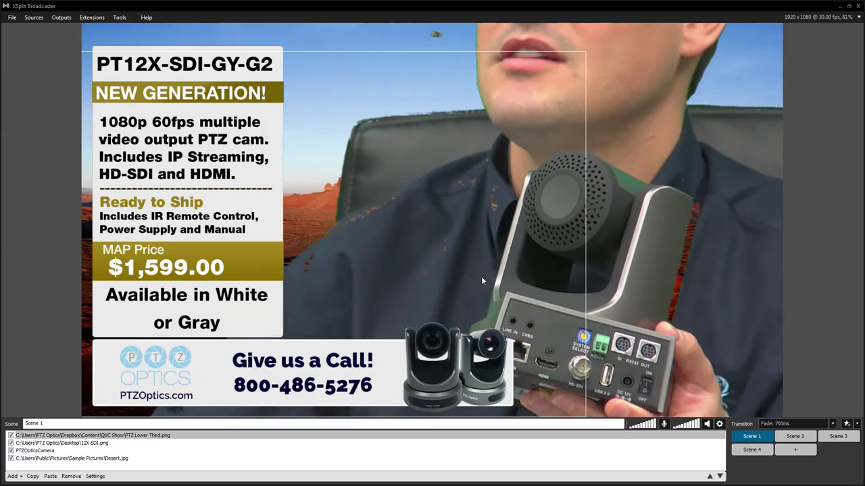
Step: Lower the Color Key range of the PTZOpticsCamera source to about 27
{"action": "left_click", "coordinate": [844, 209]}
{"action": "right_click", "coordinate": [766, 212]}
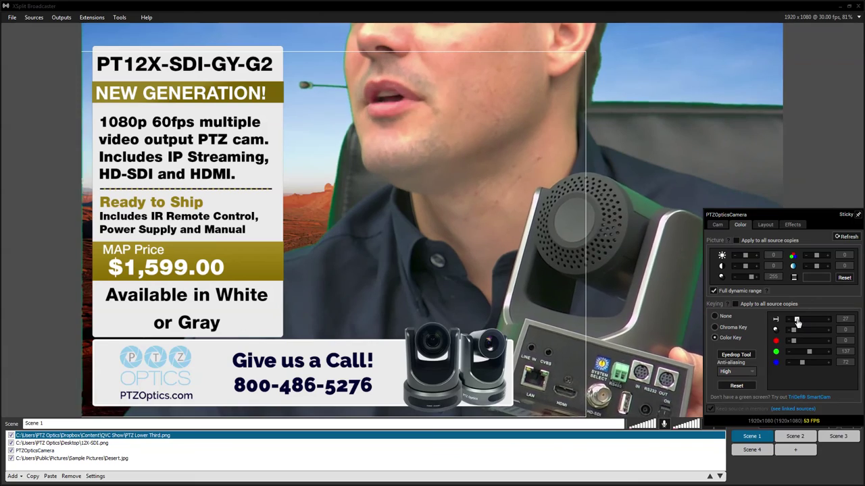
{"action": "left_click", "coordinate": [774, 170]}
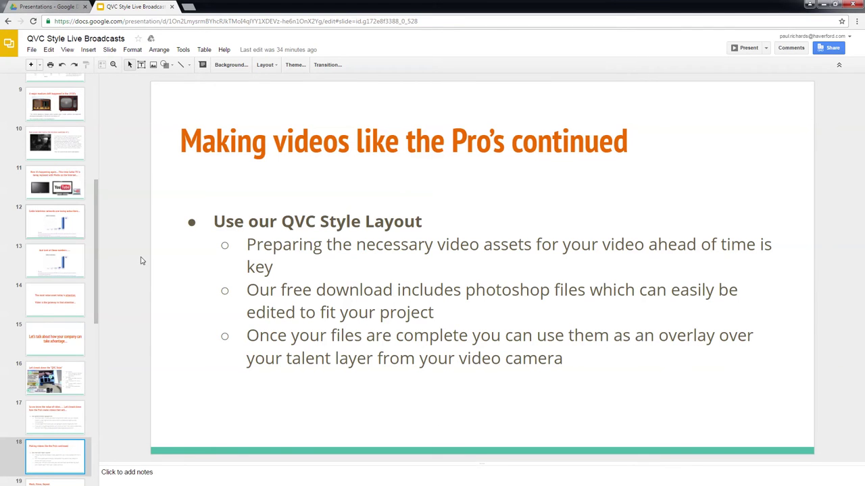
Step: Switch to the QVC Style Live Broadcasts deck in Google Slides and start presenting from slide 18
{"action": "left_click", "coordinate": [747, 48]}
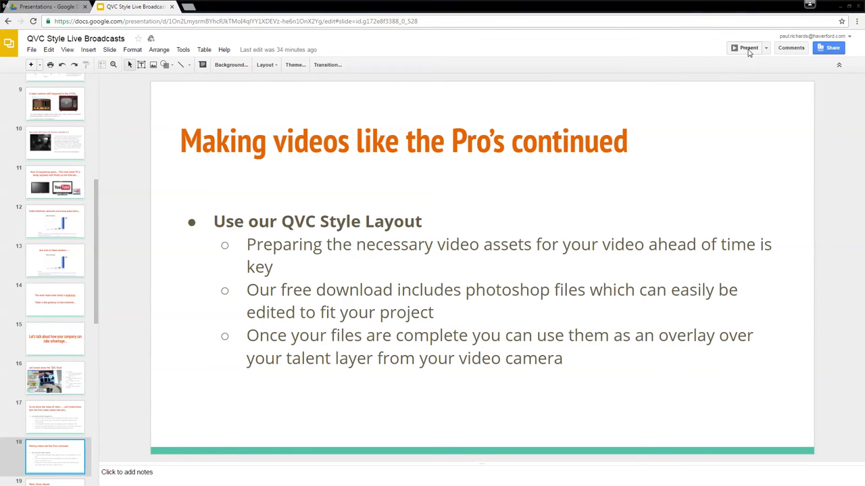